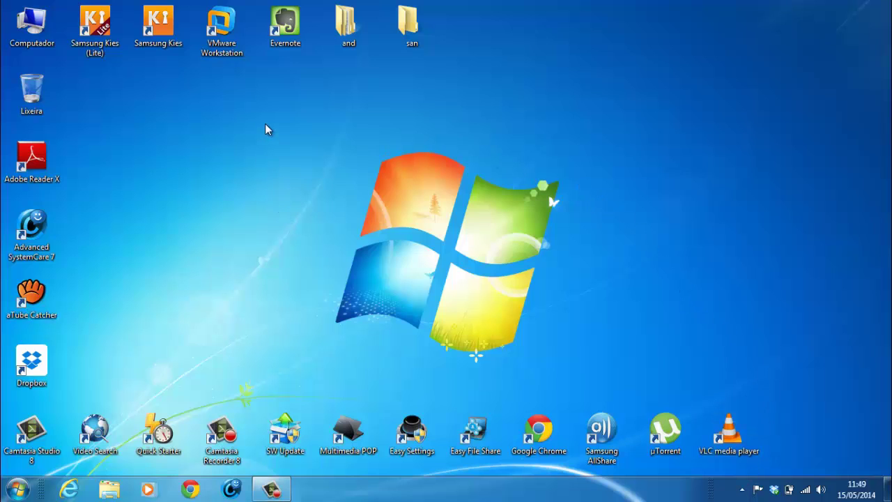
drag(265, 124, 623, 373)
drag(319, 123, 572, 371)
Step: Open the Windows power options, try lowering the screen brightness, restore it to maximum and close the window
click(789, 492)
click(793, 453)
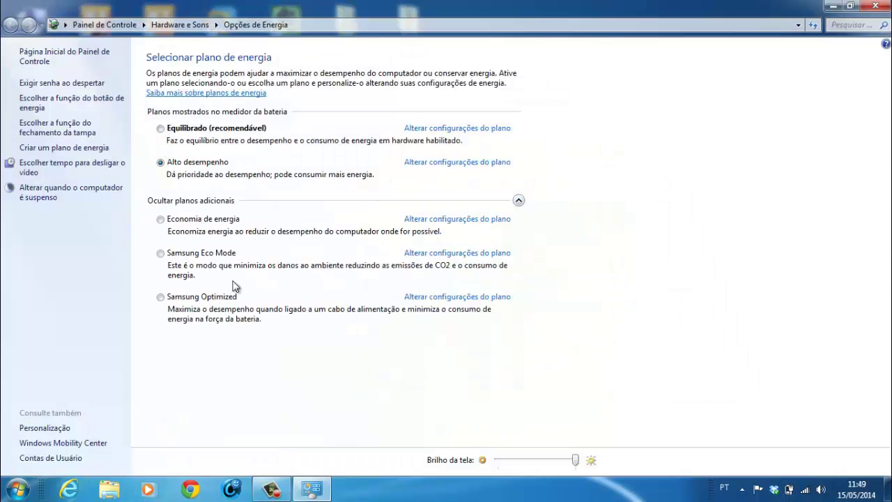
drag(575, 463, 542, 463)
drag(546, 457, 575, 460)
click(873, 6)
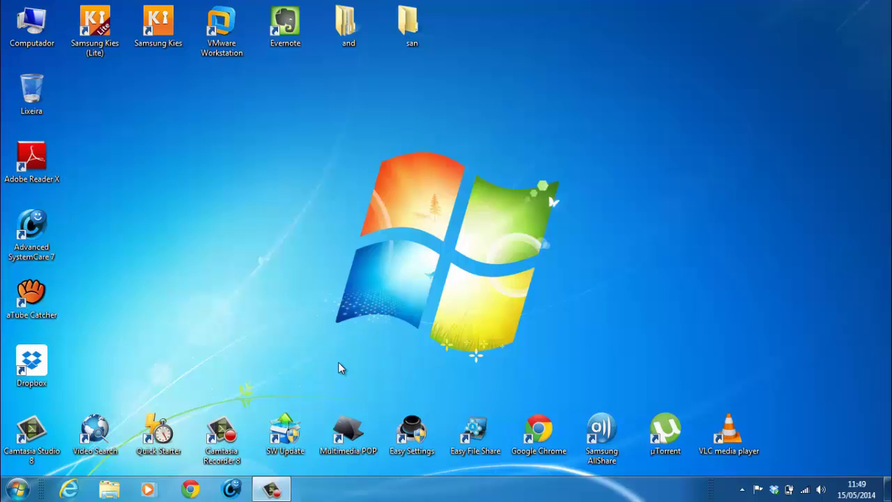
Step: Switch to Google Chrome and search the web for batterycare
click(263, 492)
click(189, 489)
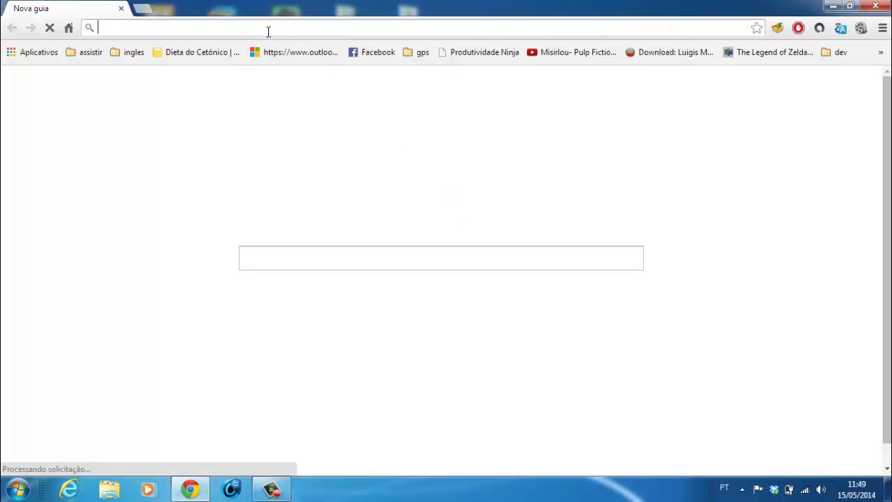
text(batterycar)
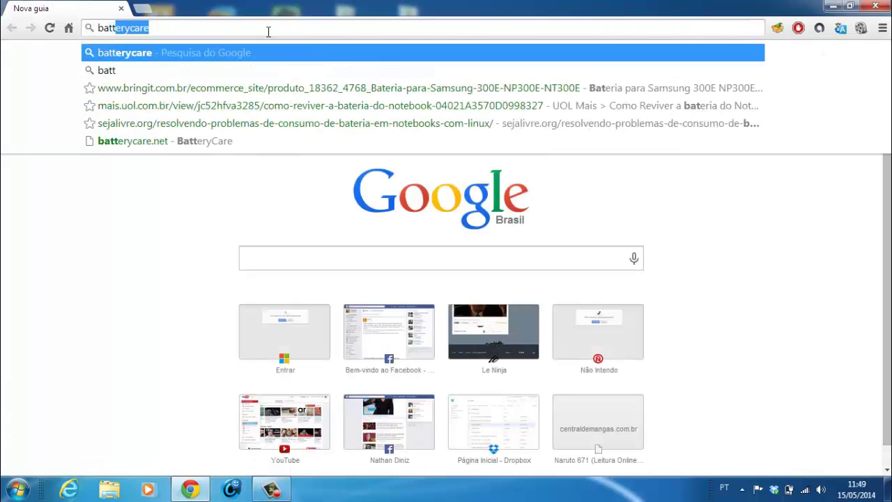
text(e)
key(Return)
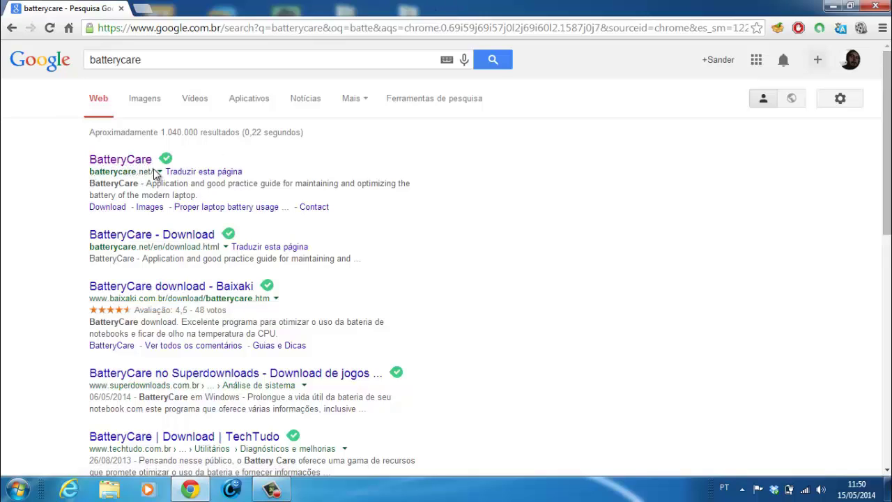
Step: Open the download page of the official BatteryCare website and take a look at its donation page
click(118, 164)
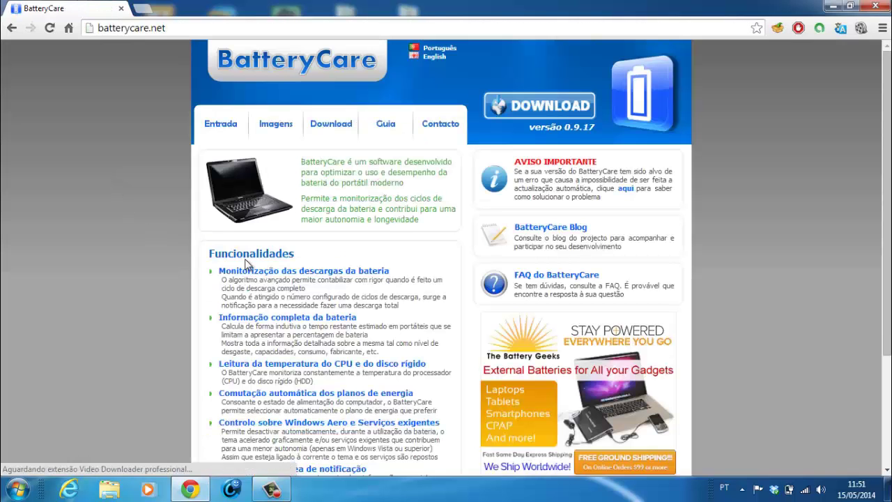
click(332, 126)
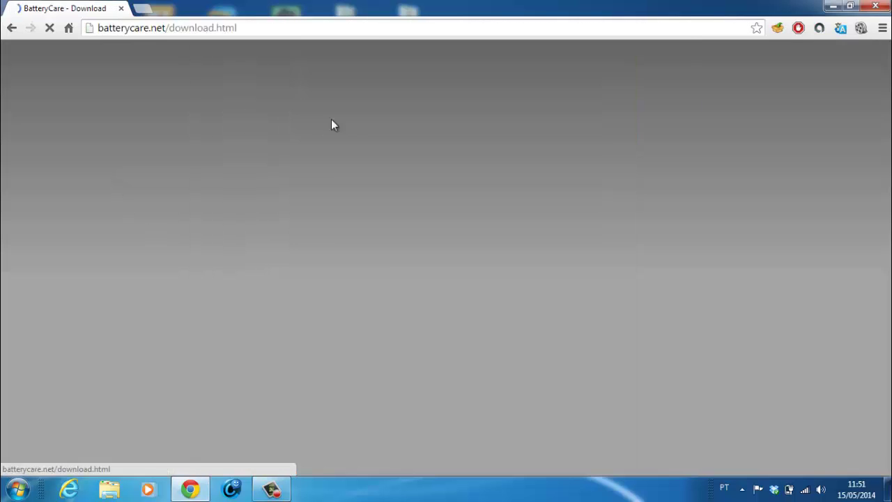
scroll(486, 234, down, 1)
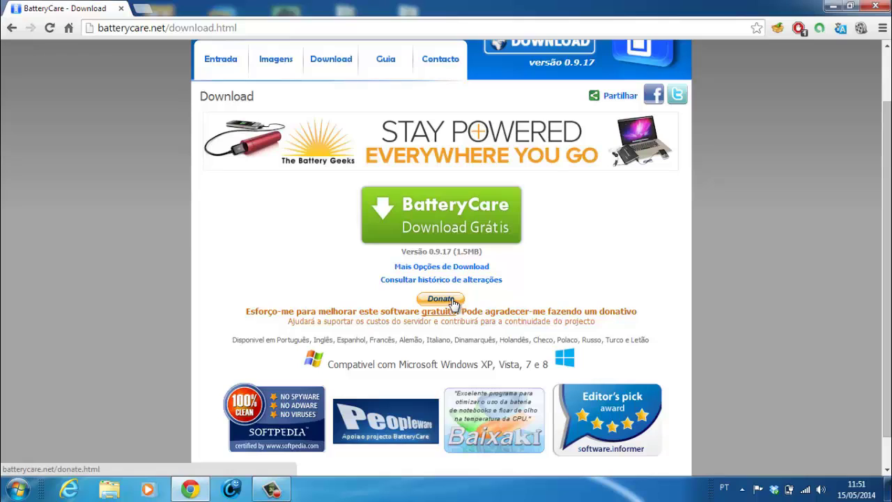
click(453, 301)
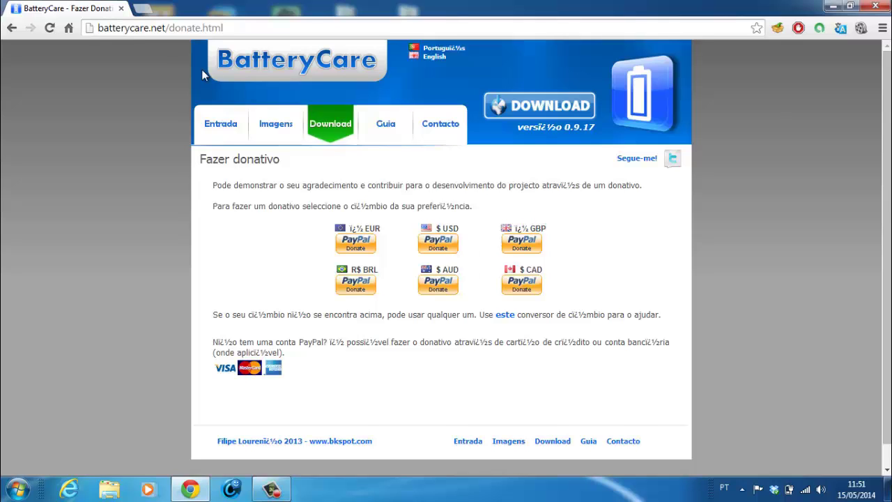
click(14, 28)
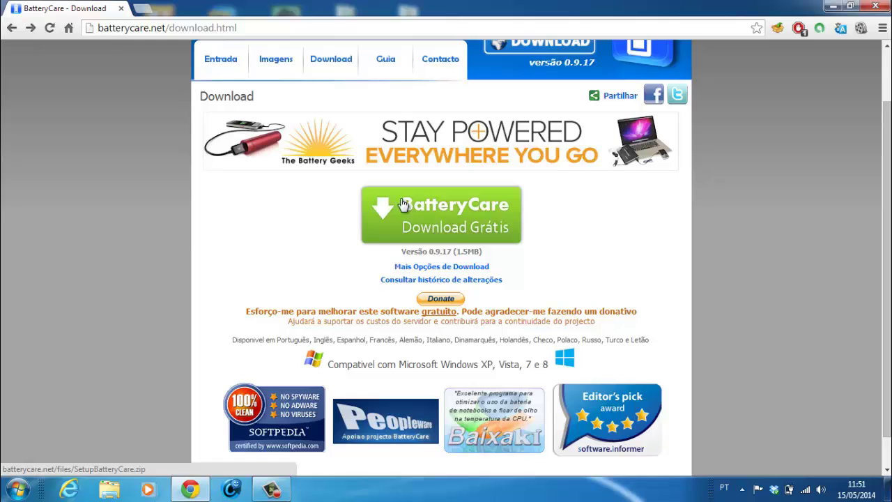
Step: Download SetupBatteryCare.zip to the desktop and run SetupBatteryCare.exe from the archive
click(442, 202)
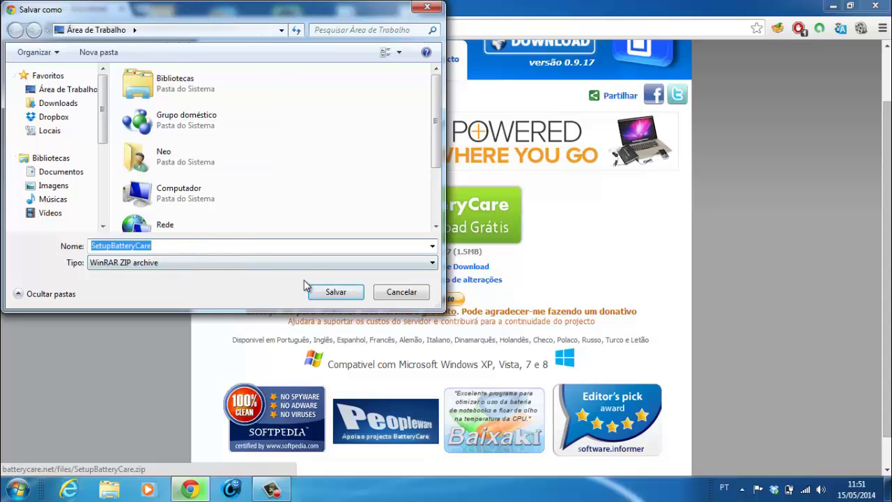
click(333, 293)
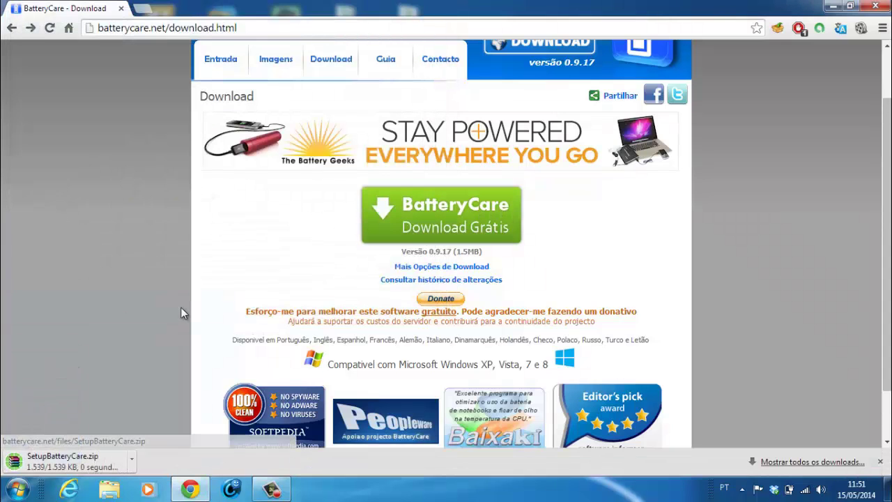
click(110, 459)
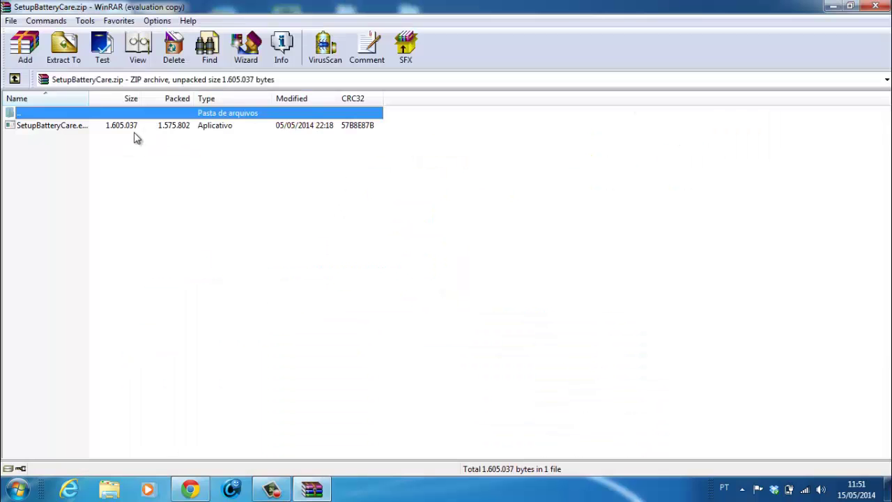
double_click(58, 126)
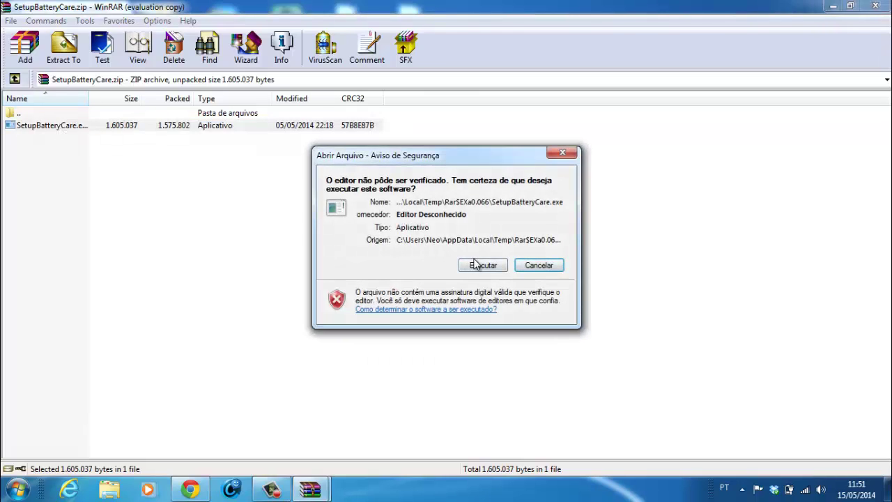
click(477, 265)
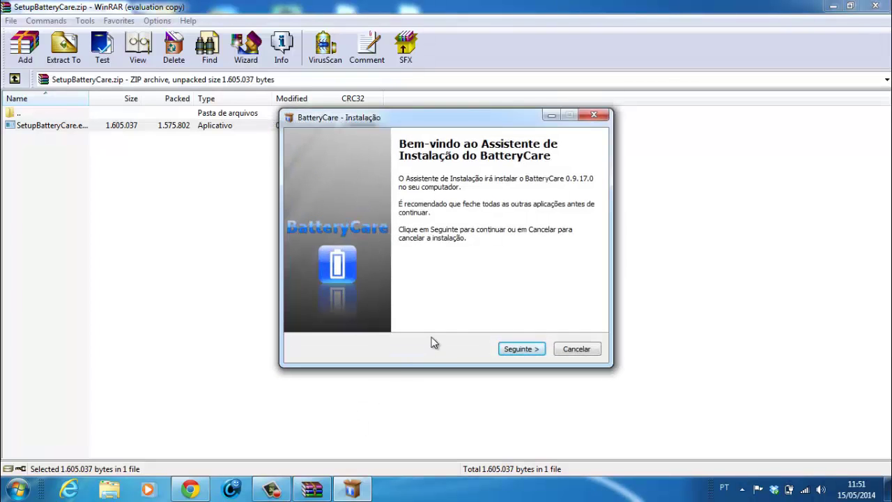
Step: Accept the BatteryCare licence agreement and keep the default installation and Start menu folders, with a desktop icon added
click(519, 350)
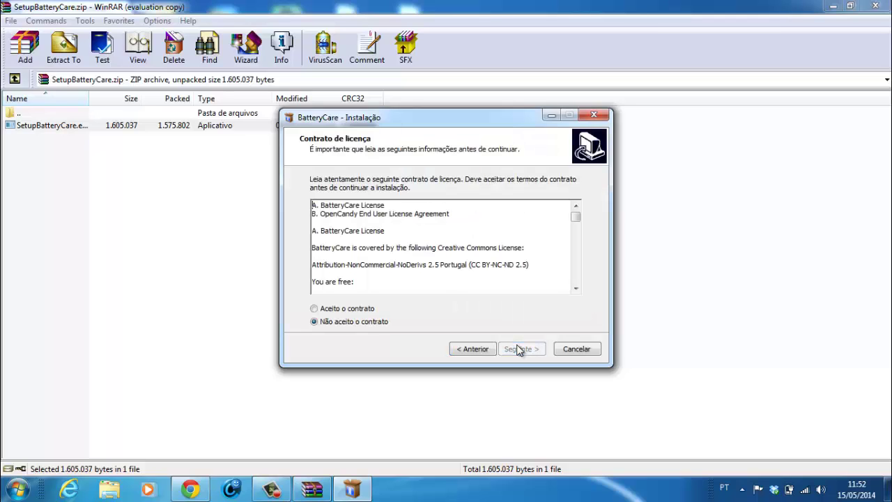
click(325, 311)
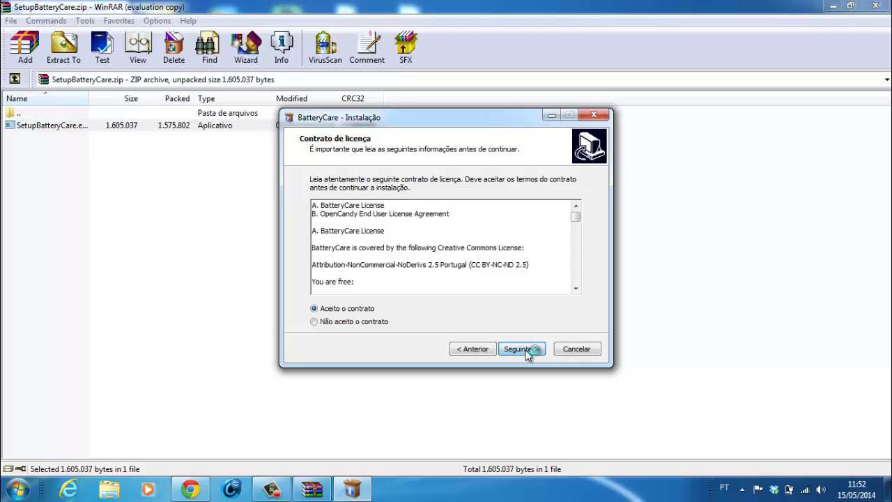
click(528, 352)
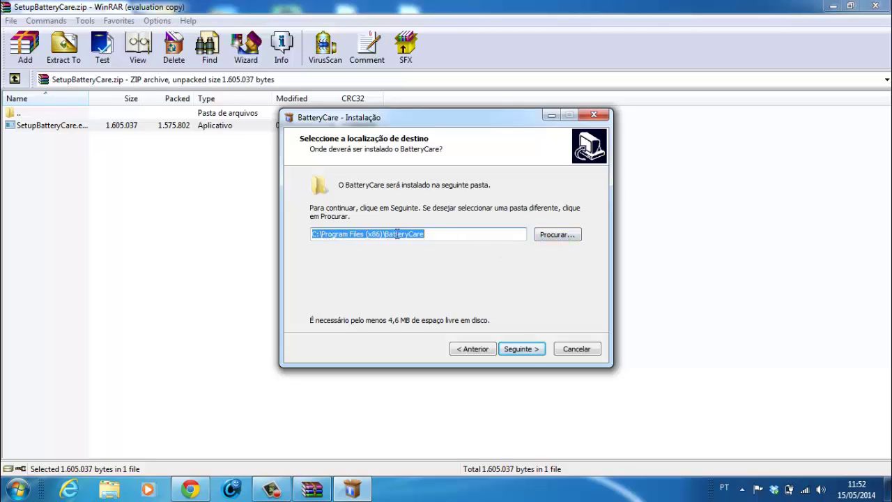
click(528, 352)
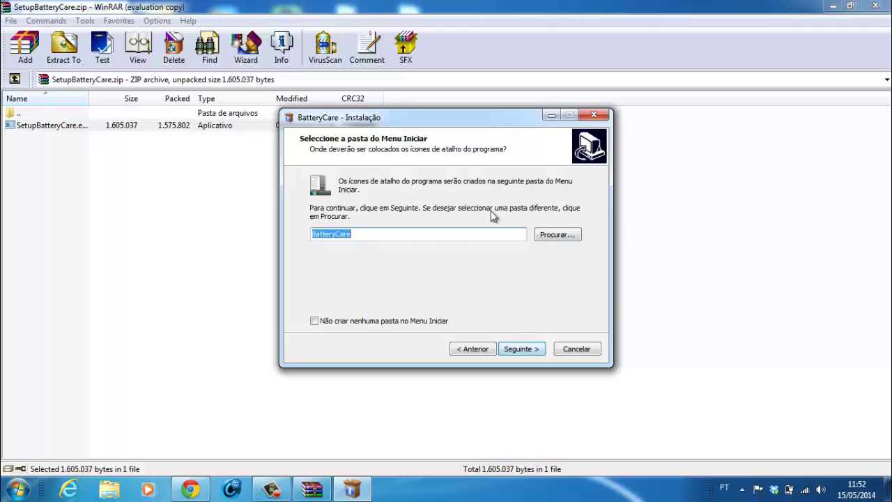
click(514, 345)
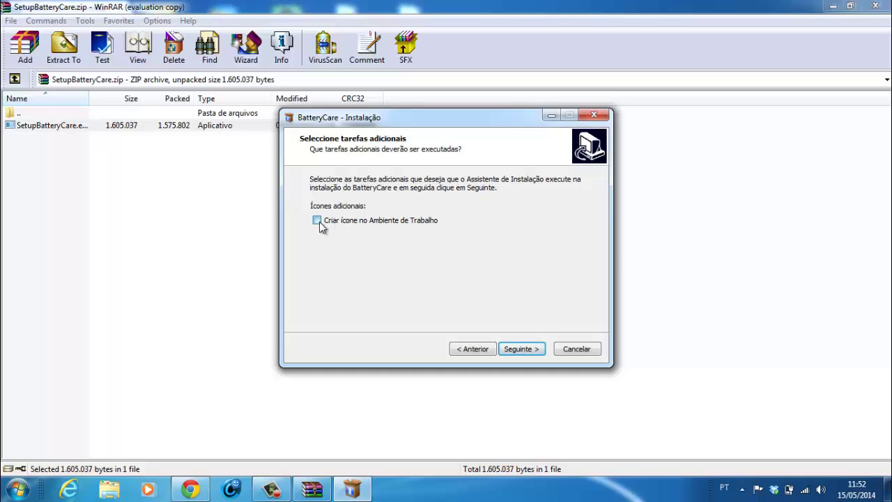
click(534, 349)
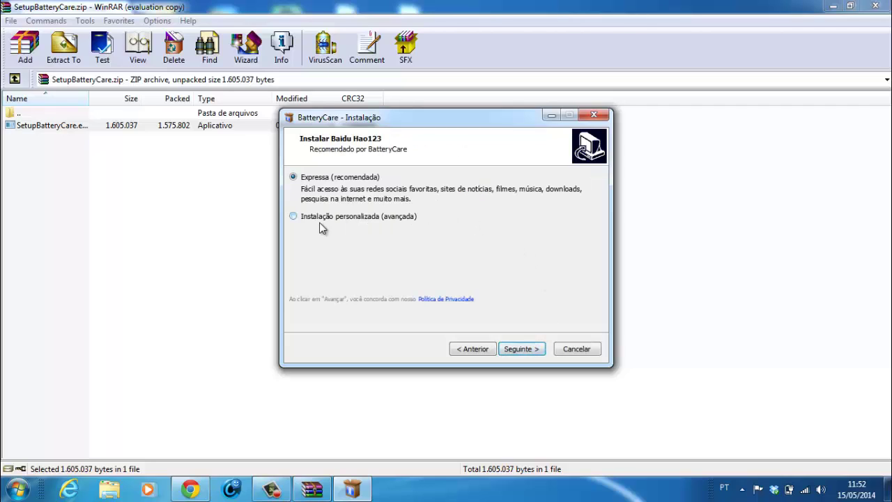
Step: Decline Baidu Hao123 as the home page through the custom installation option and install BatteryCare
click(294, 216)
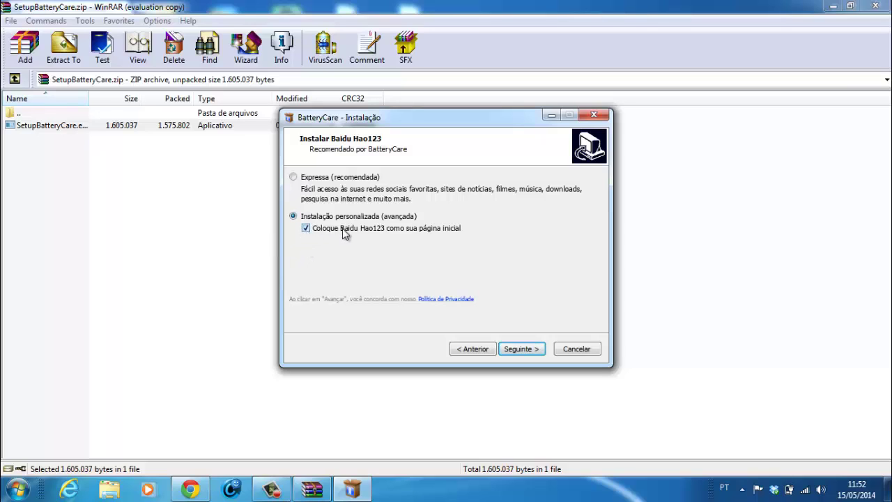
click(306, 229)
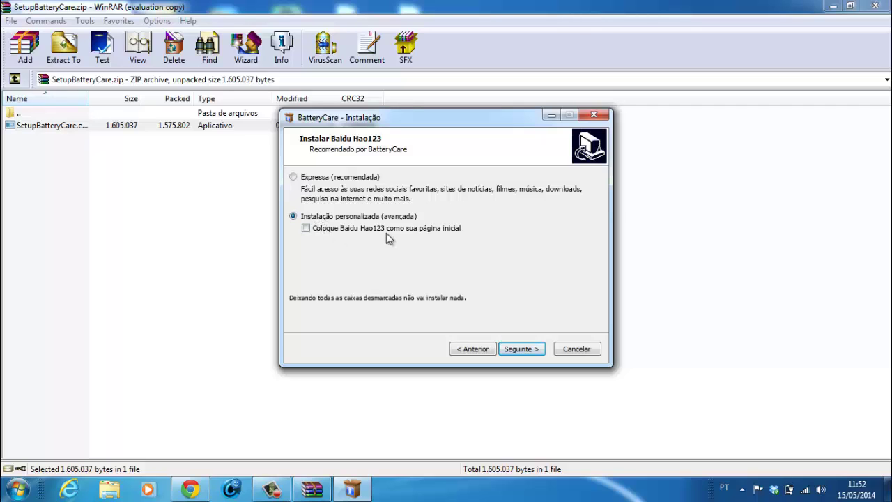
click(518, 349)
click(528, 350)
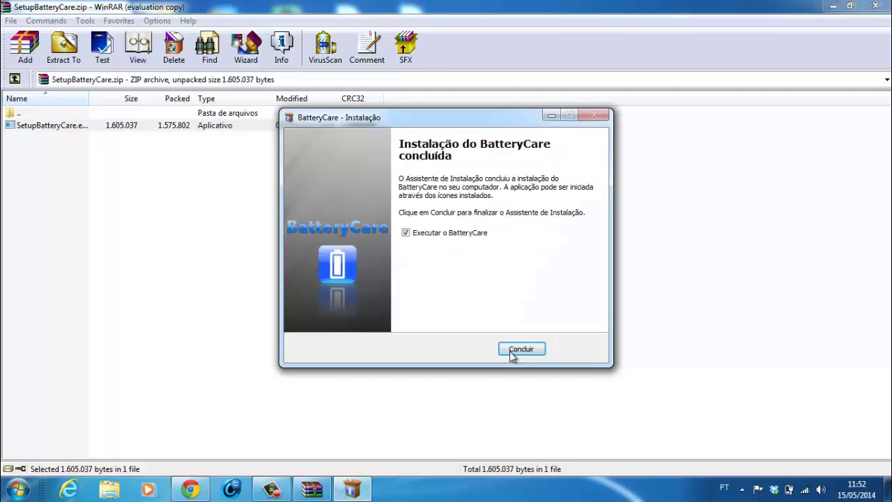
Step: Finish the setup with BatteryCare set to run, and close WinRAR and Chrome
click(510, 351)
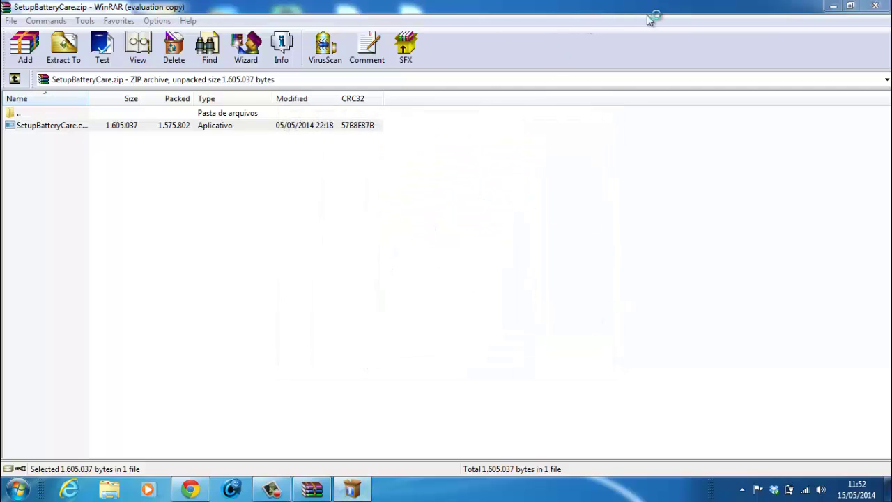
click(875, 7)
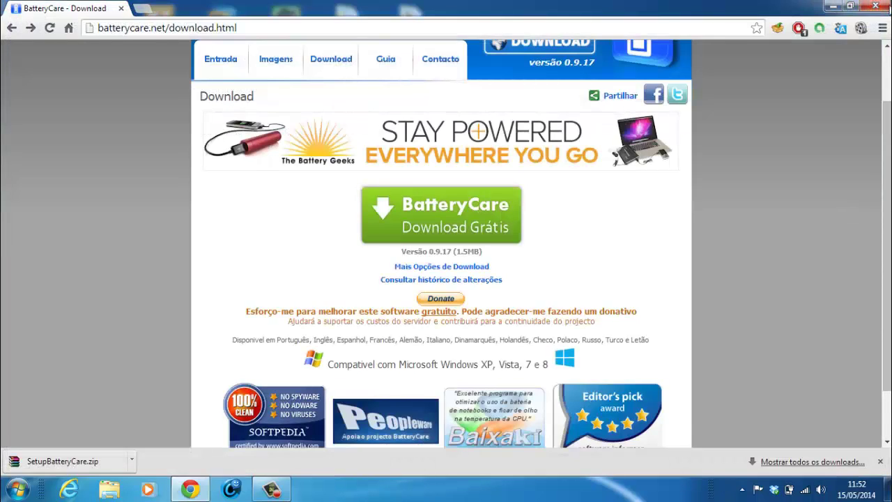
click(876, 6)
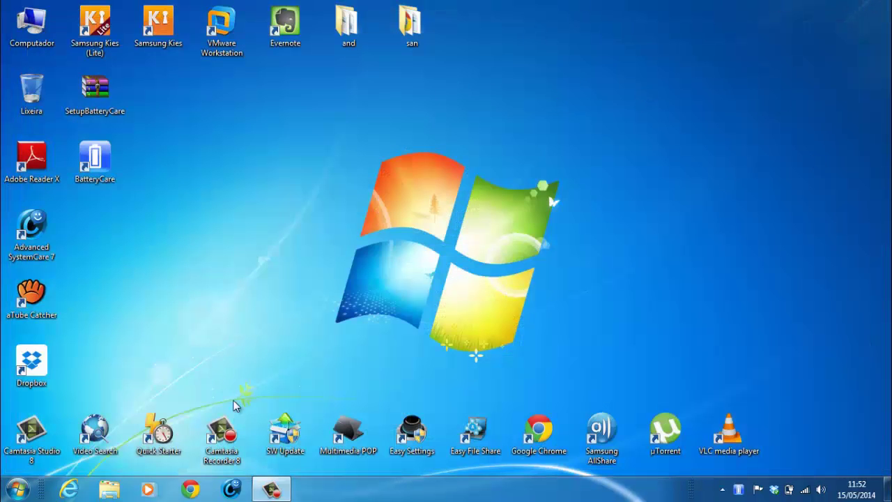
Step: Open the main window of the running BatteryCare program and its options
mouse_move(738, 491)
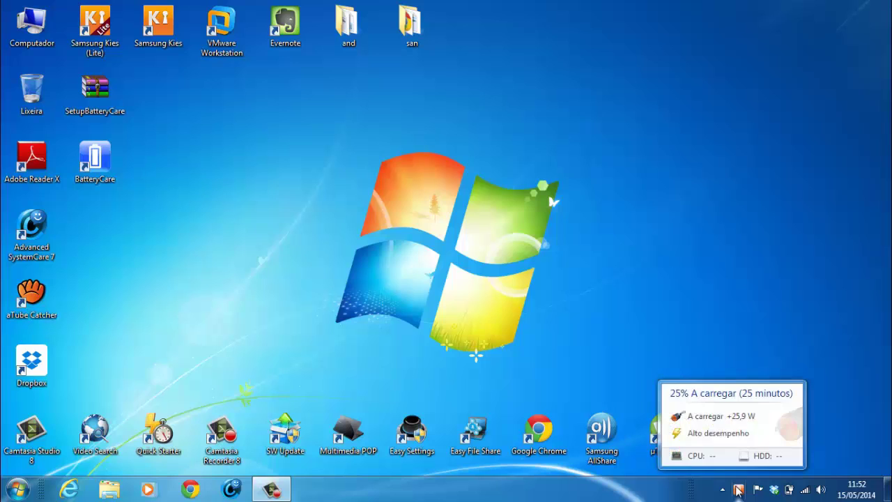
click(738, 492)
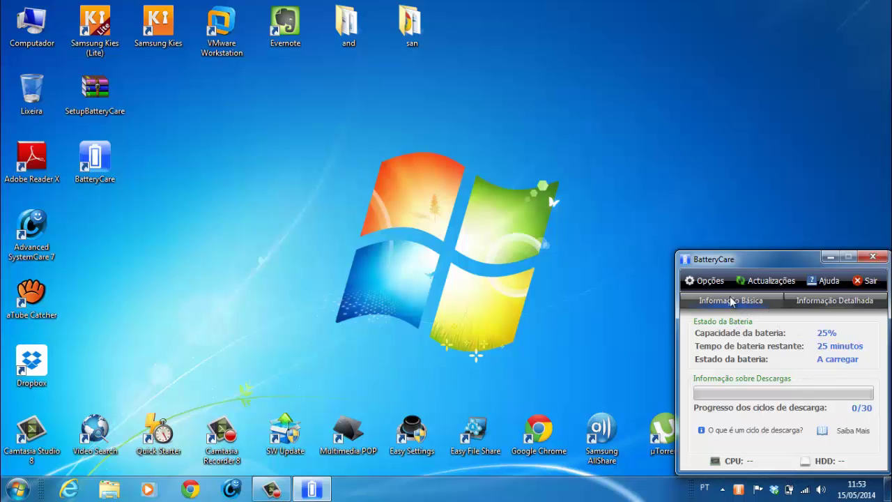
click(711, 282)
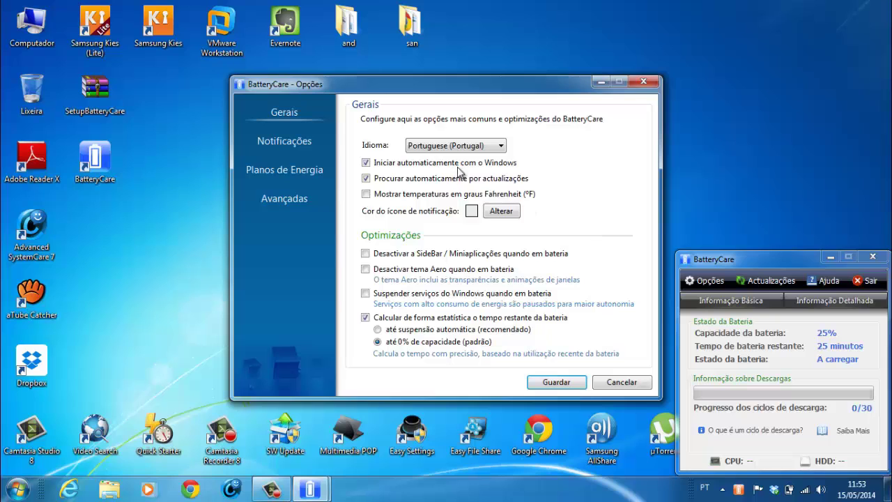
Step: Set the notification icon colour to dark blue (0, 0, 128) and turn on disabling the Aero theme on battery power
click(491, 213)
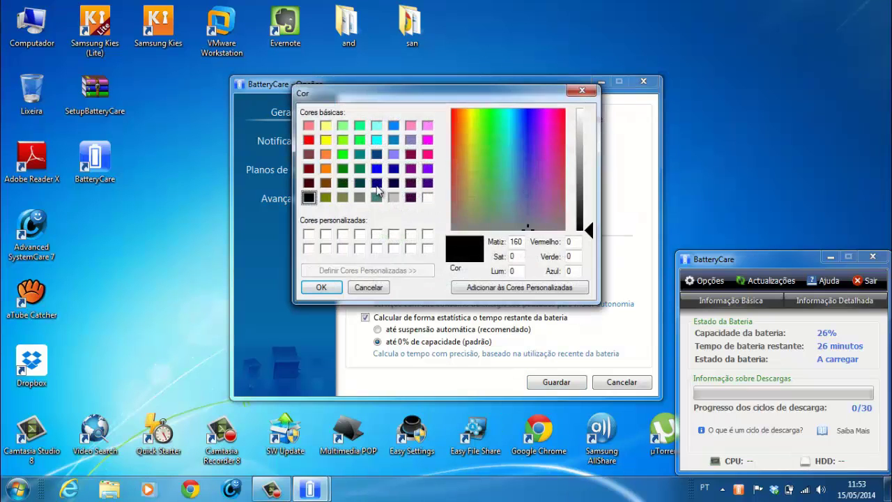
click(376, 184)
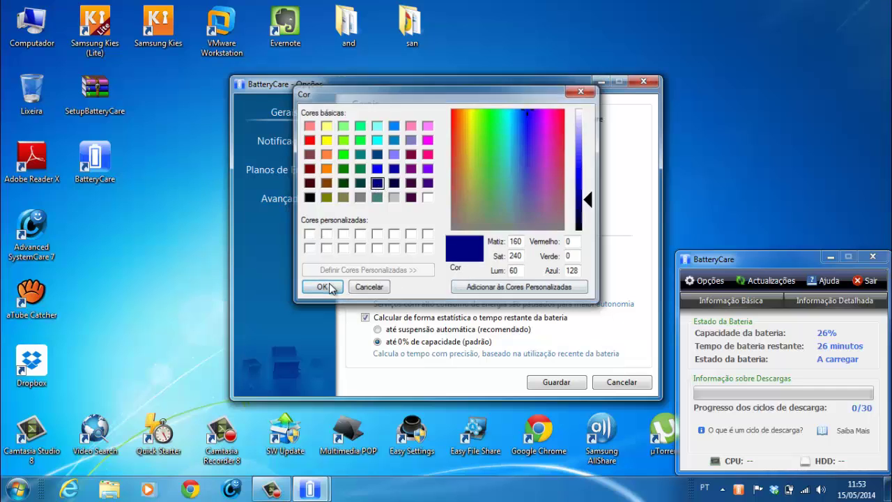
click(323, 287)
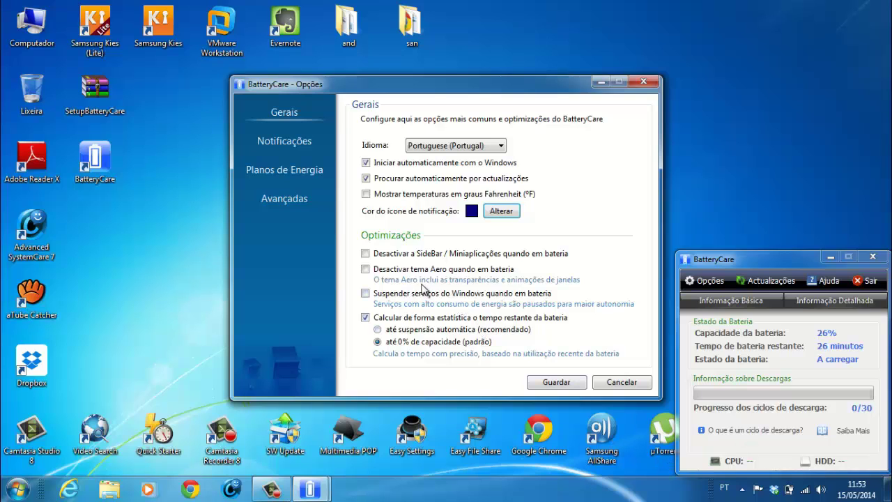
click(370, 271)
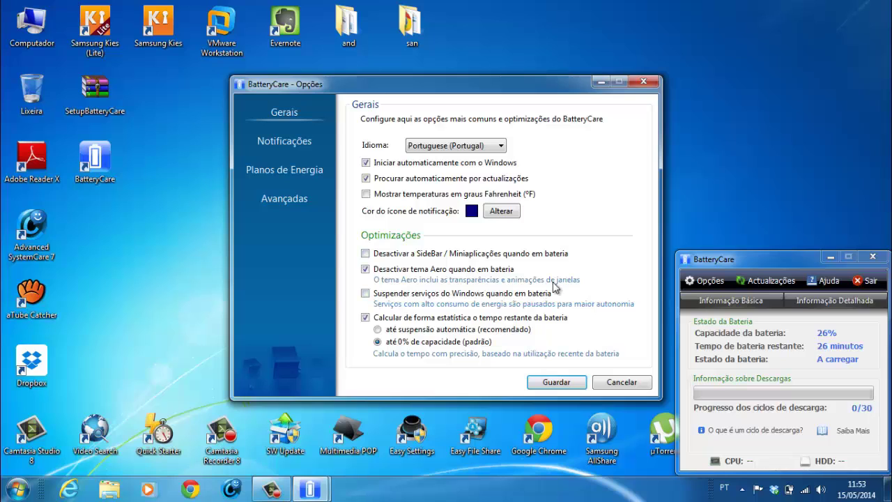
Step: Enable automatic power plan selection with Economia de energia on battery and Alto desempenho when plugged in, and save the options
click(287, 143)
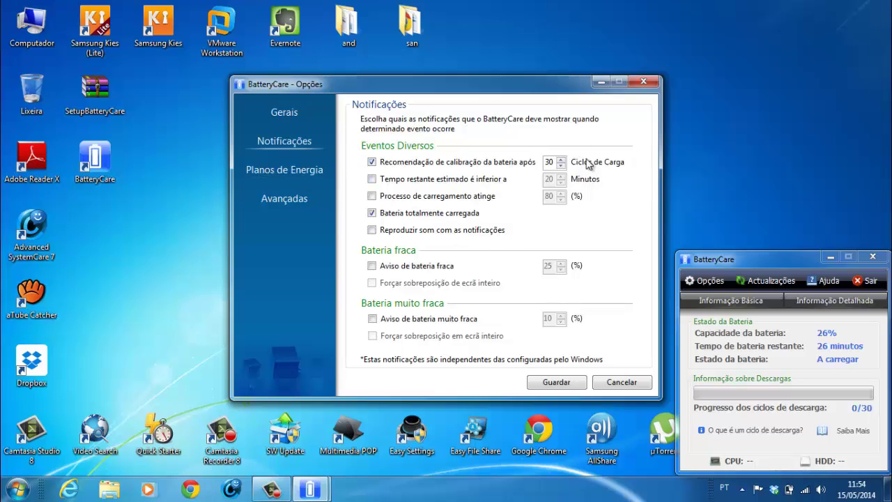
click(293, 174)
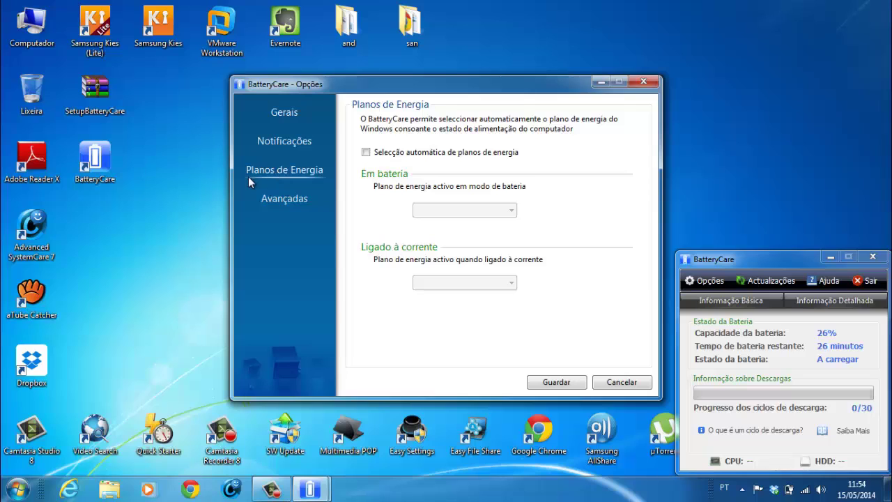
click(366, 153)
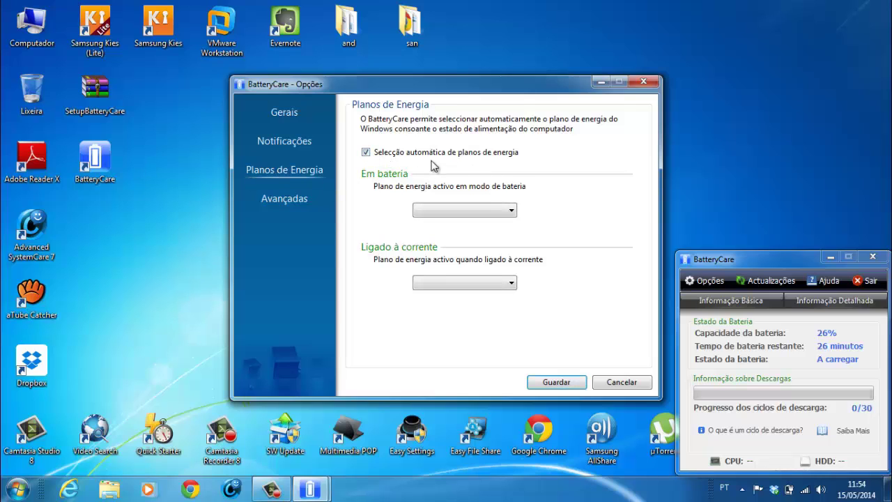
click(504, 209)
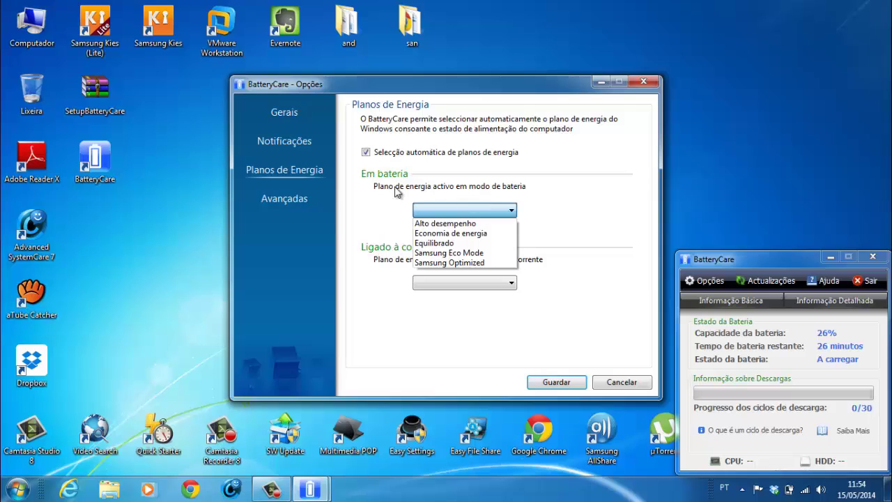
click(446, 233)
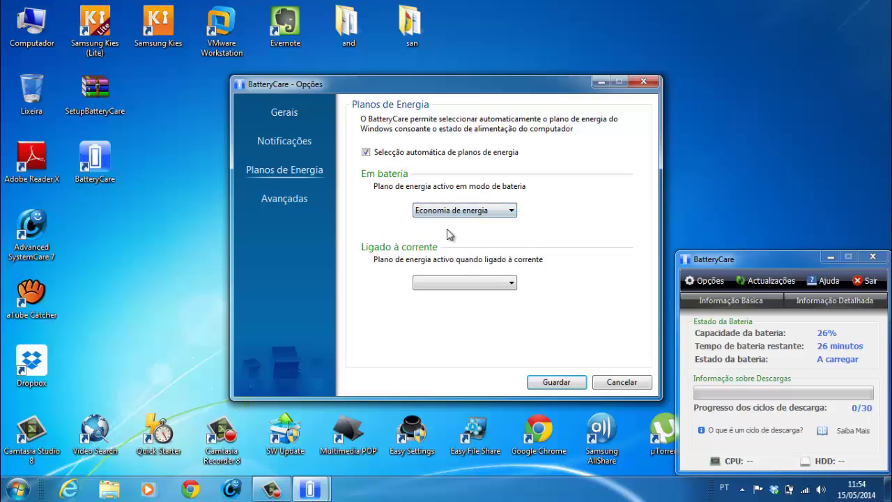
click(509, 283)
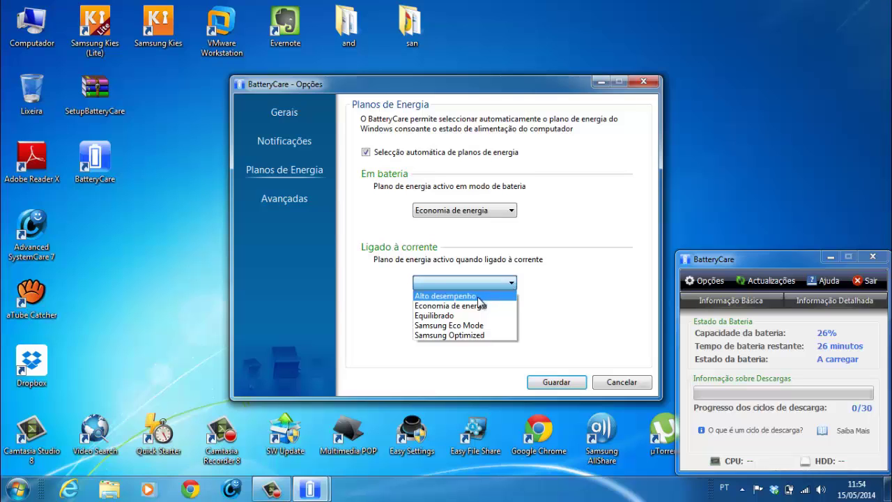
click(478, 297)
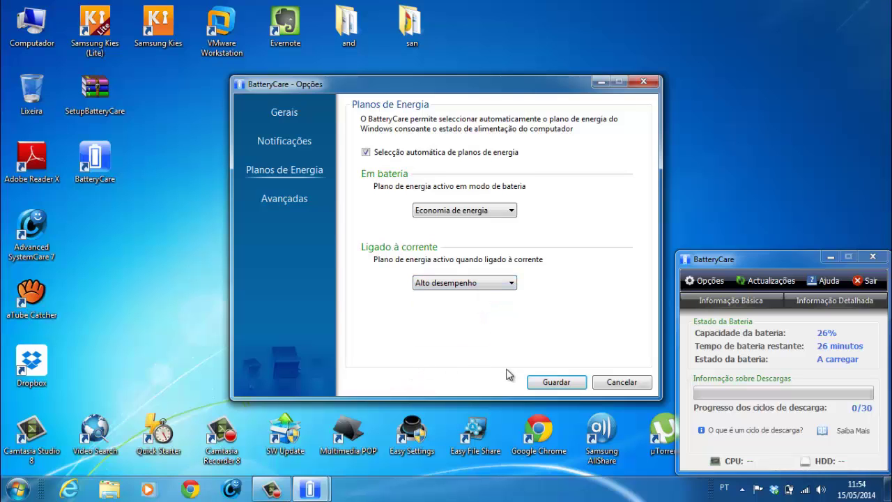
click(537, 378)
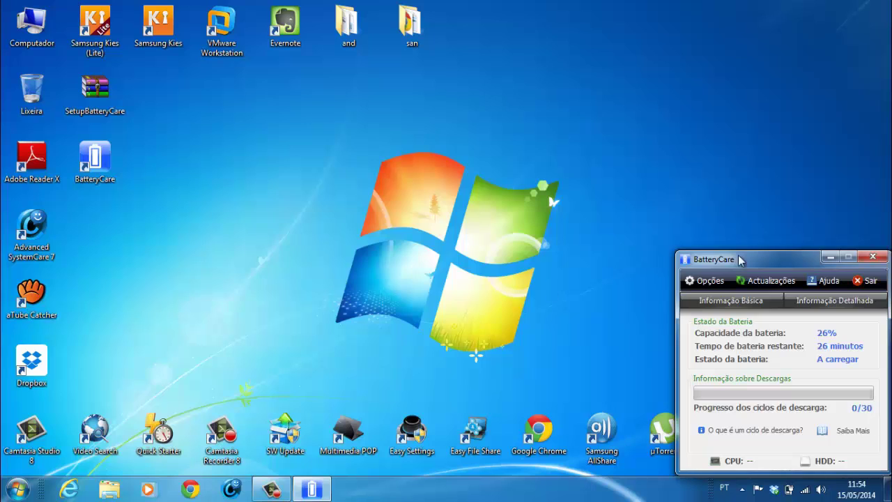
Step: Close the BatteryCare window and check for its icon among the hidden notification icons
click(870, 256)
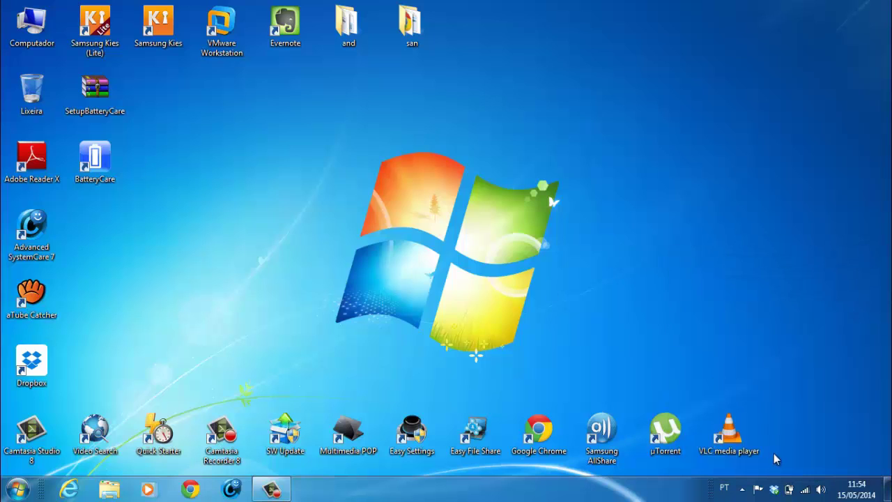
click(745, 489)
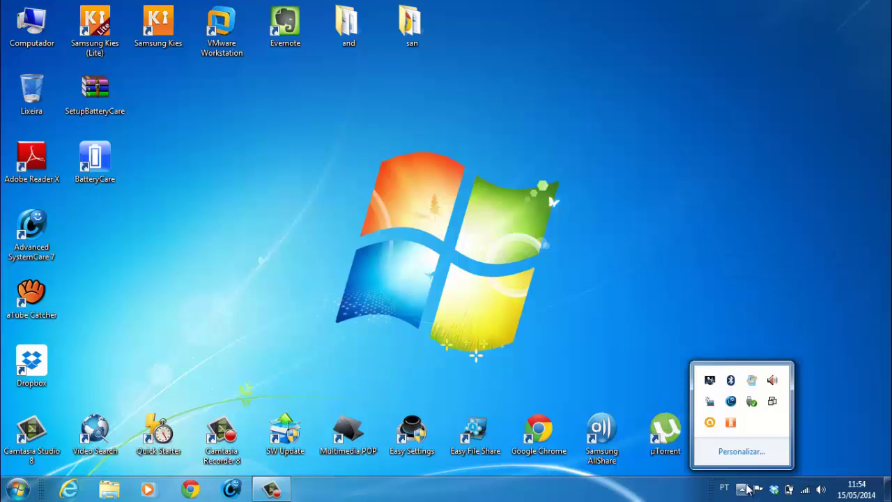
click(705, 279)
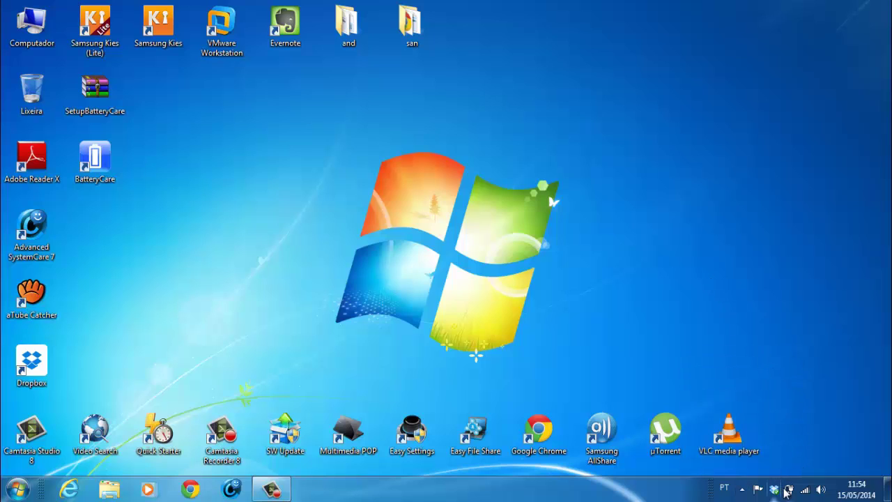
mouse_move(787, 492)
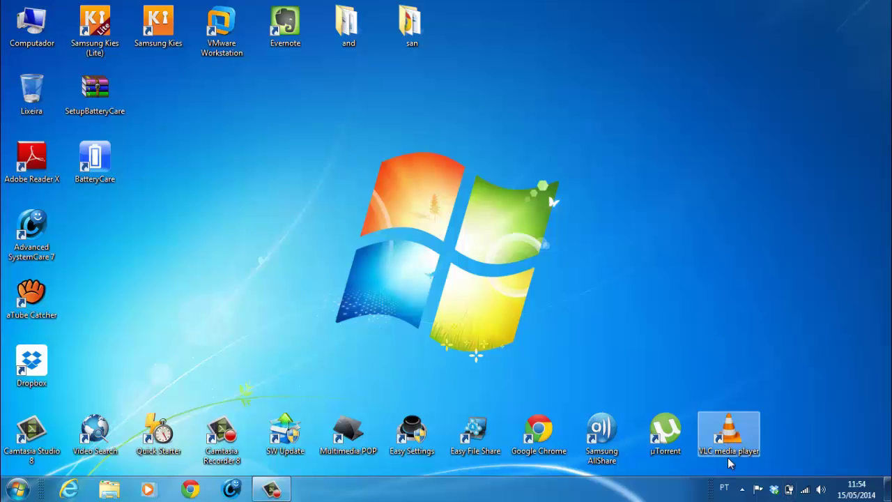
Step: Reopen BatteryCare's options, enable running at startup in Administrator mode in the advanced settings, acknowledge the notice and save
click(742, 489)
click(730, 422)
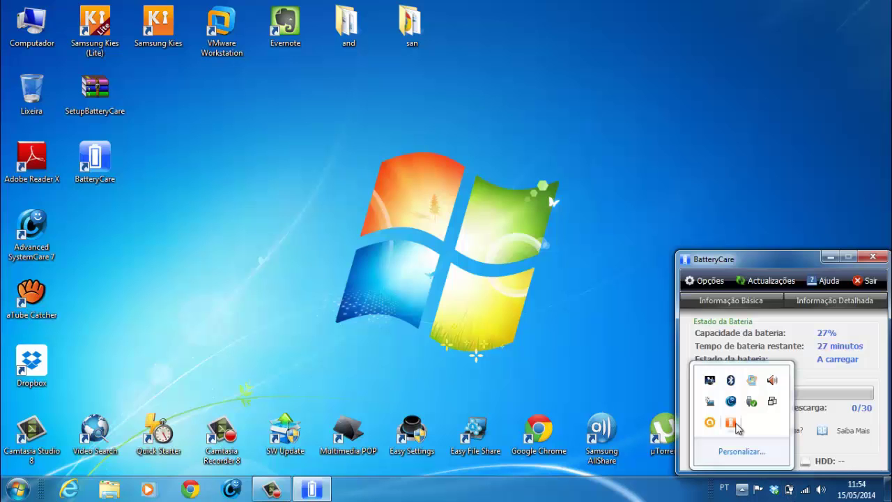
click(709, 282)
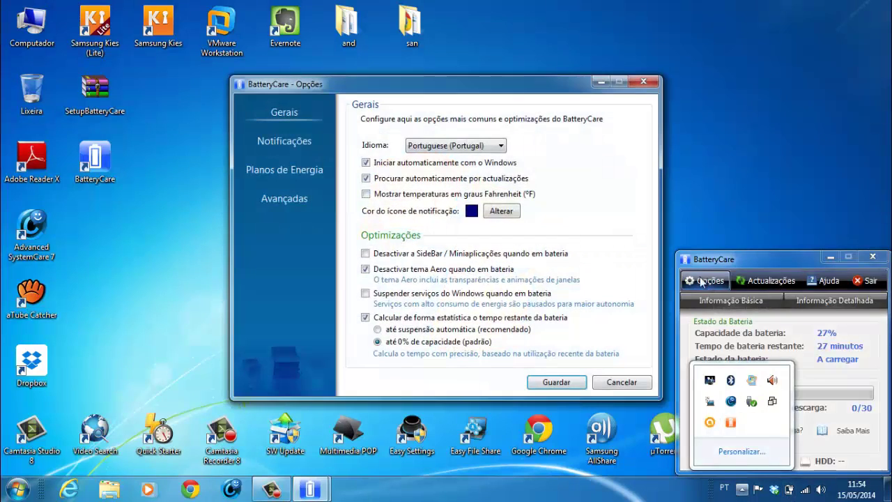
click(295, 200)
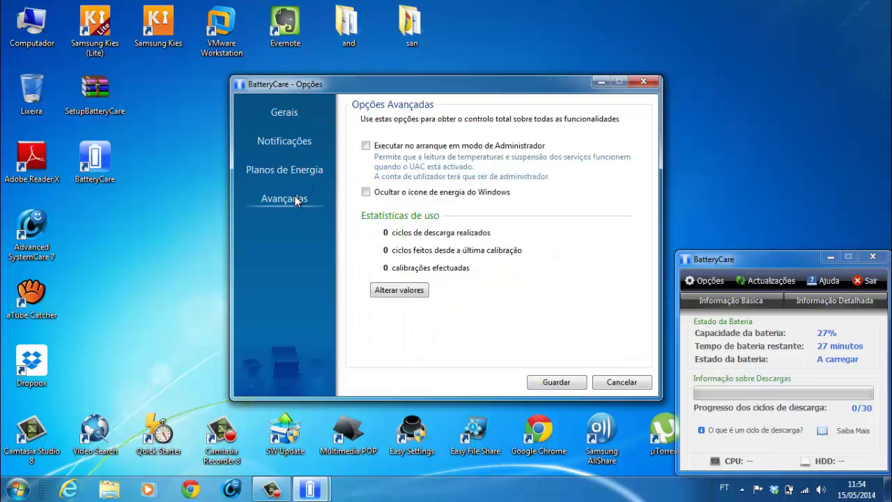
click(366, 146)
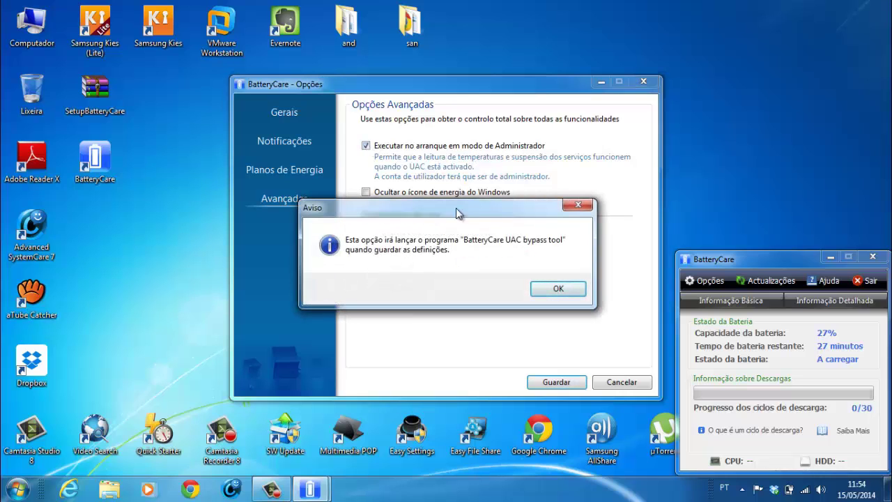
click(556, 293)
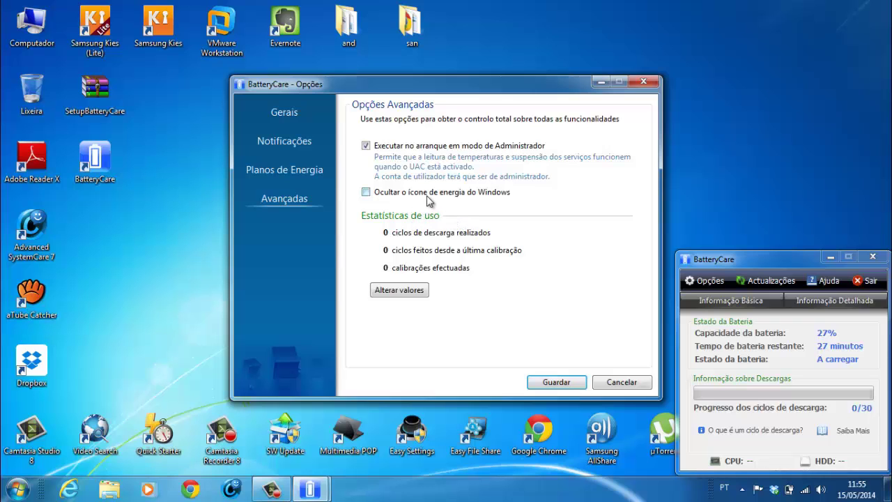
click(562, 383)
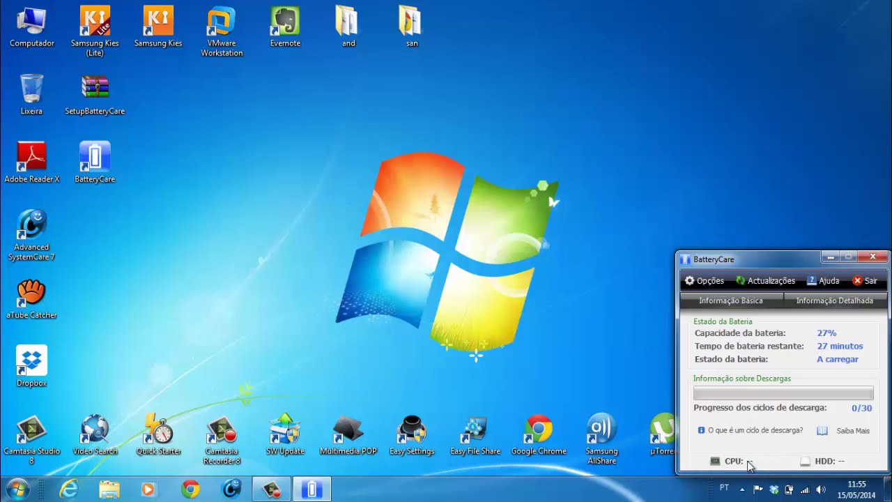
Step: Close the BatteryCare window and exit the program completely through its notification icon
mouse_move(753, 466)
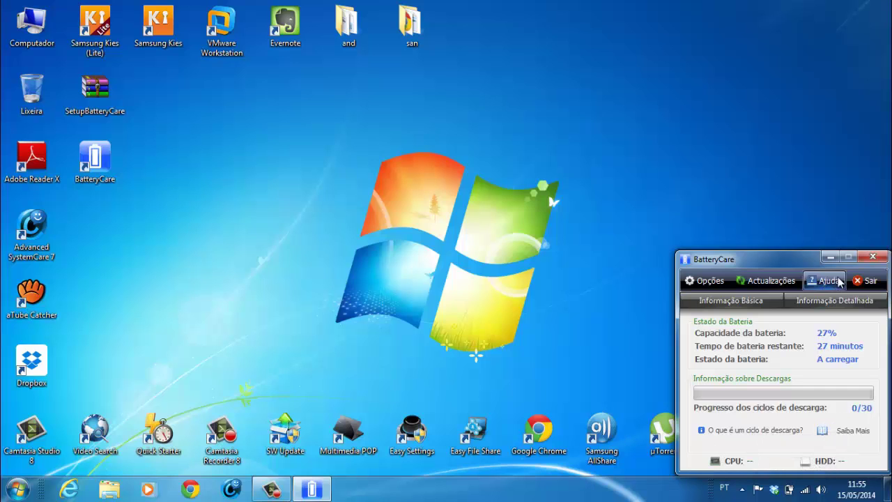
click(872, 257)
click(741, 488)
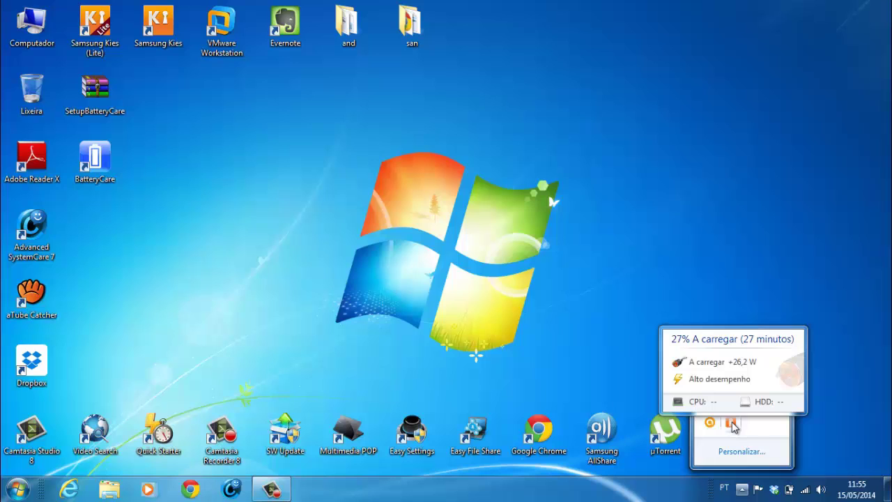
right_click(734, 427)
click(647, 413)
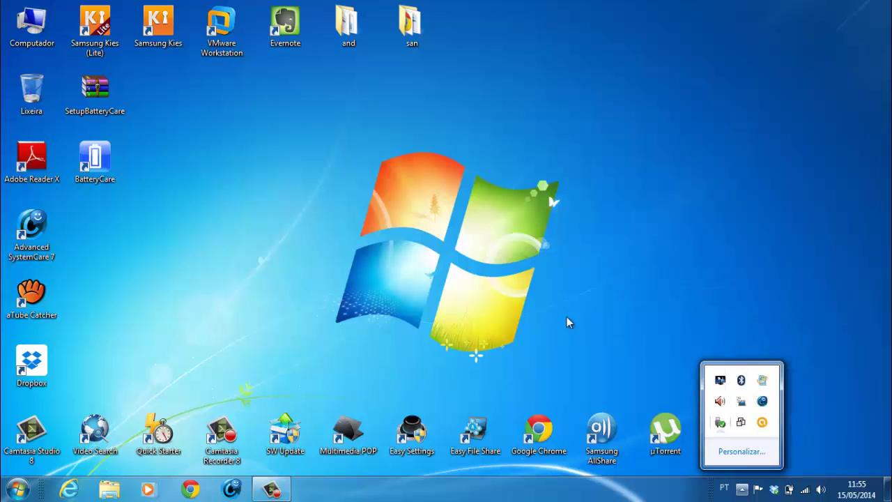
Step: Relaunch BatteryCare as administrator from its Start menu entry
click(17, 489)
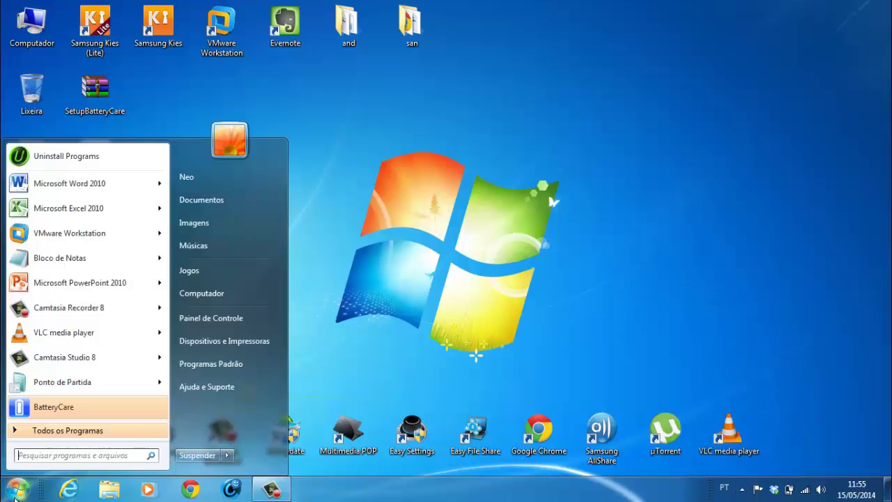
right_click(43, 412)
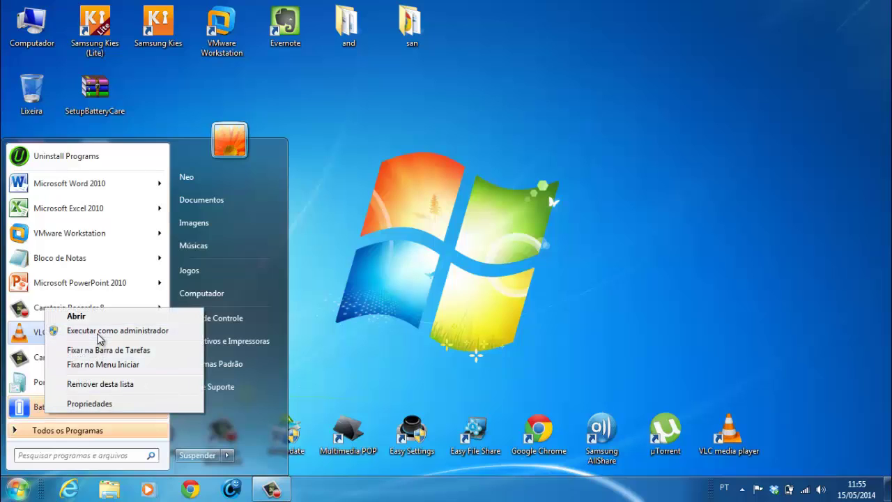
click(97, 332)
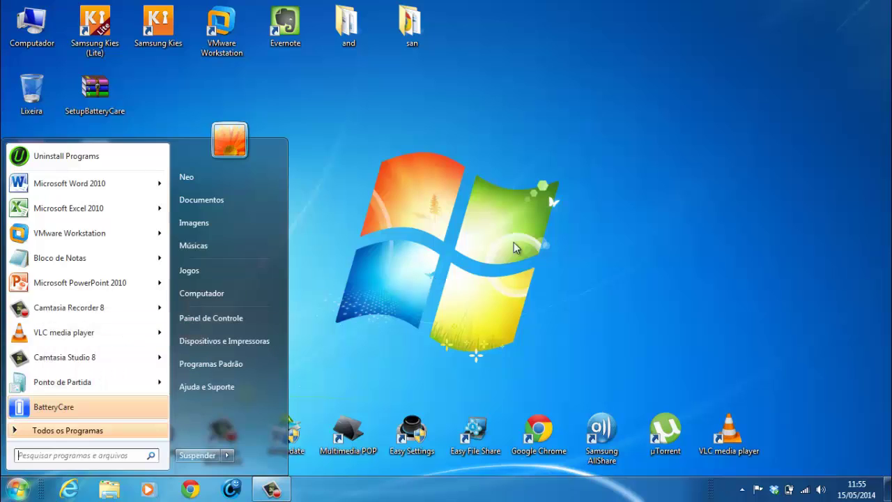
click(539, 195)
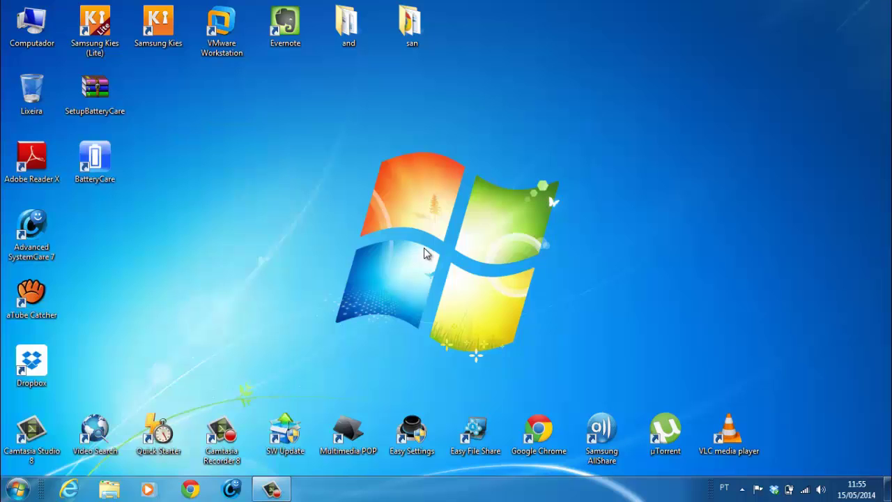
Step: Open the relaunched BatteryCare's main window to check the battery status and temperatures, and dismiss the Windows colour scheme notification
click(743, 490)
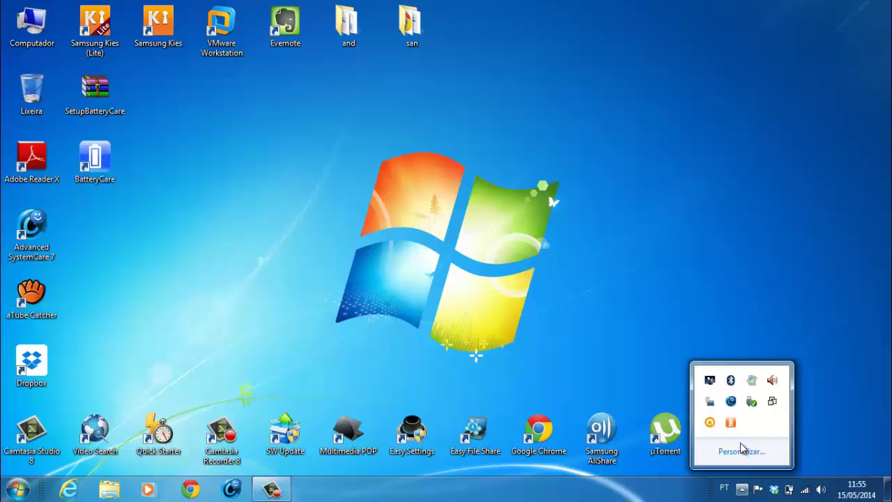
click(731, 423)
click(732, 424)
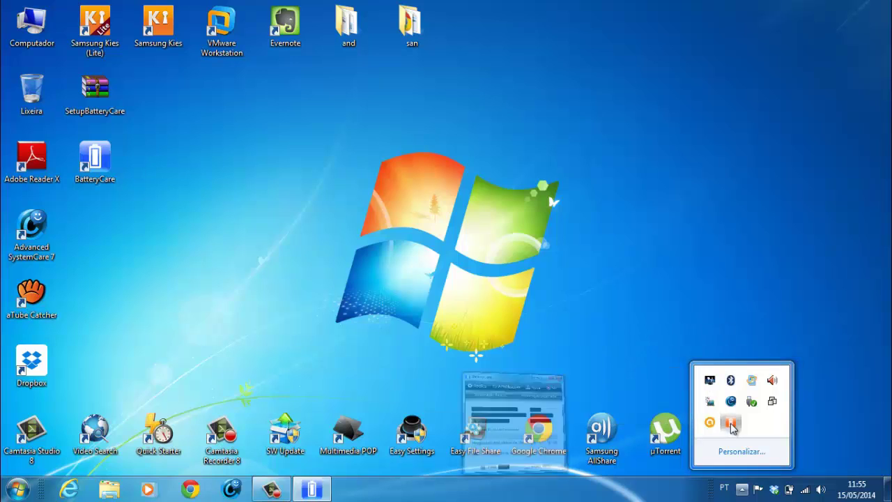
click(743, 489)
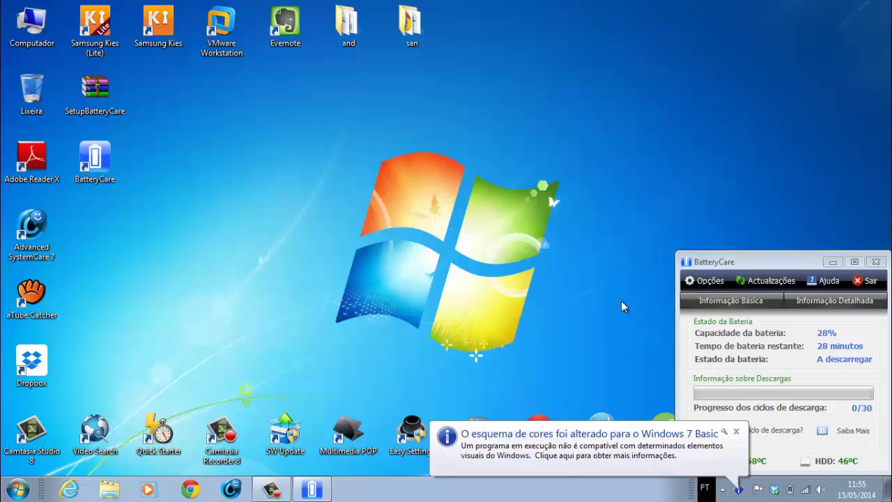
click(736, 432)
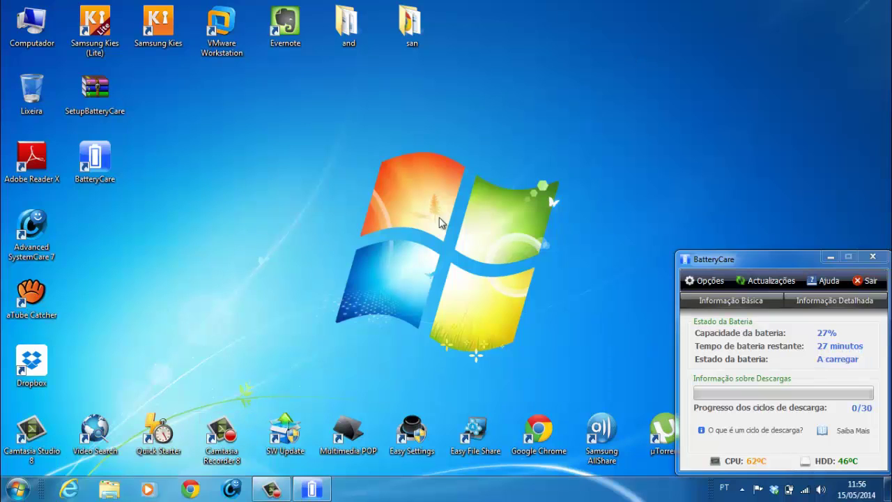
Step: Close the BatteryCare window and check that its icon is still among the hidden notification icons
click(872, 258)
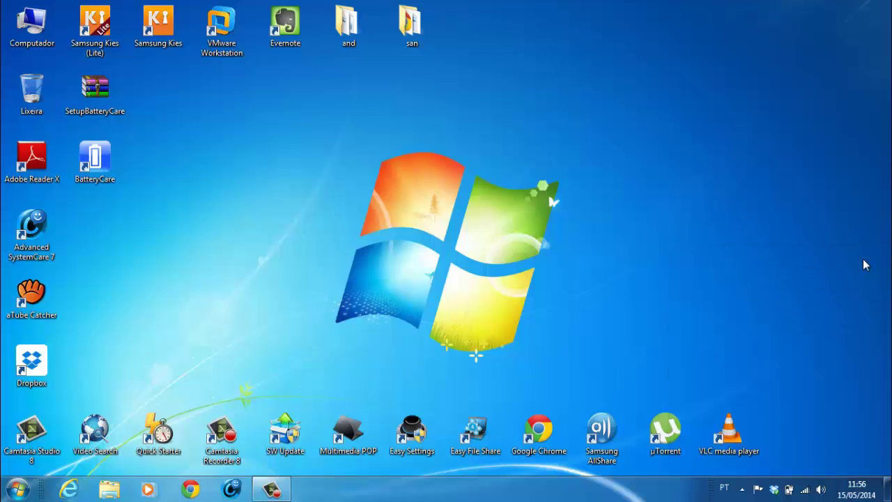
click(745, 490)
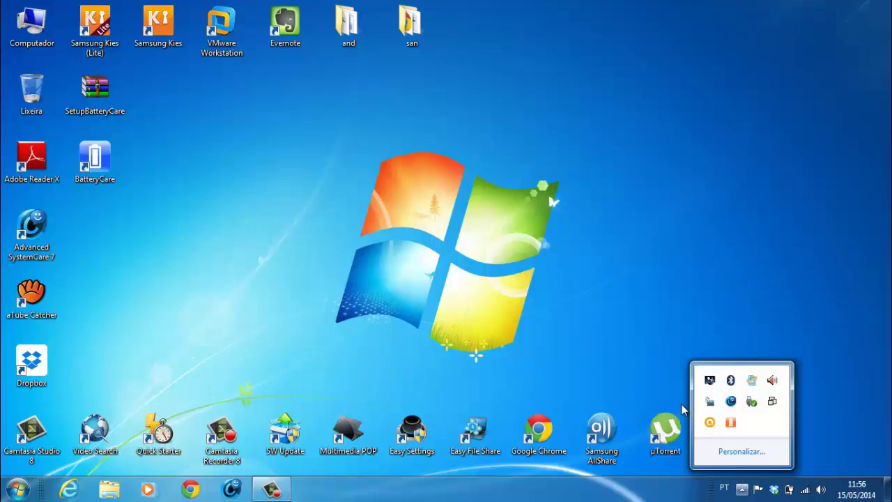
click(414, 118)
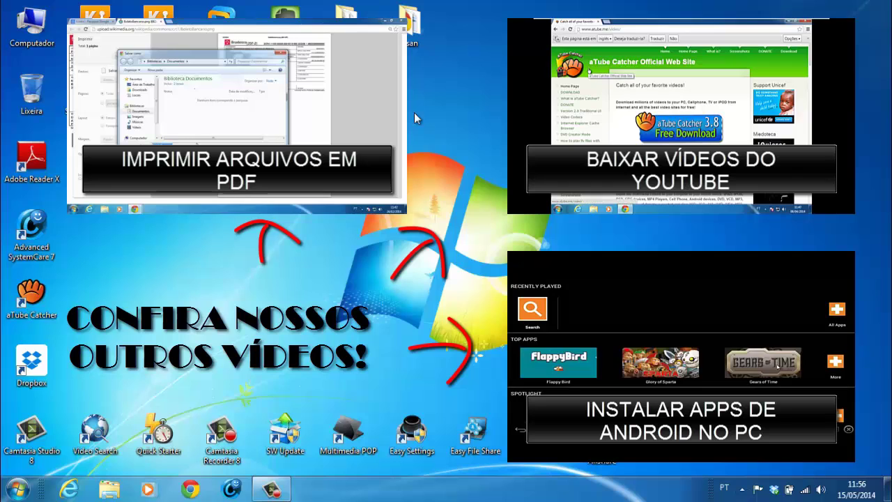